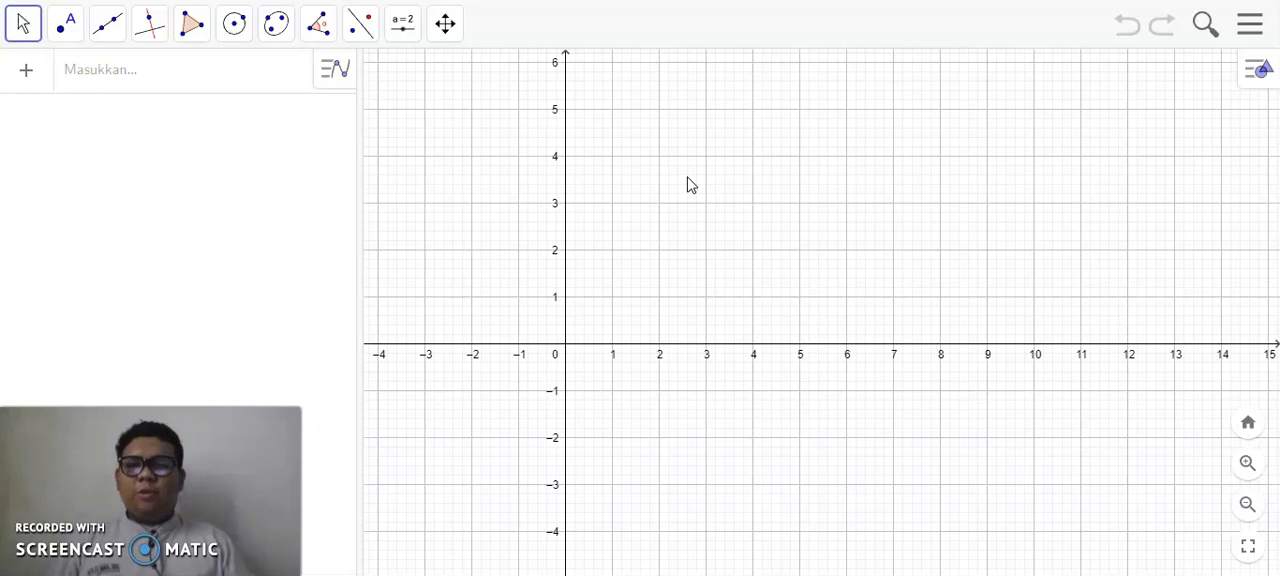
- Plot the function y = tan(x)
left_click(195, 75)
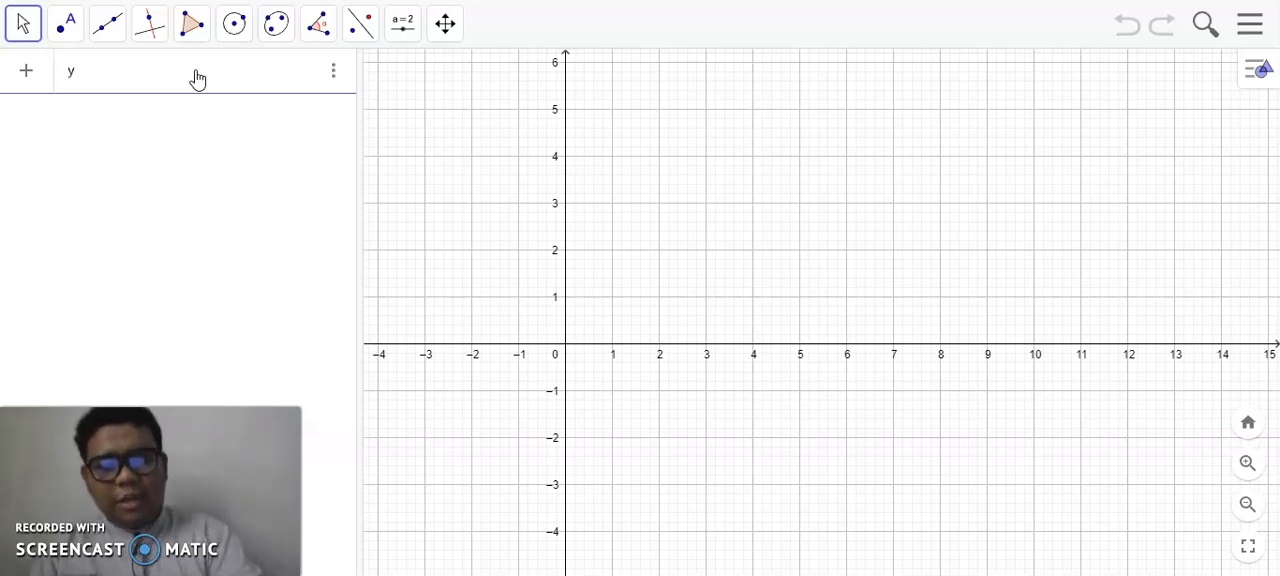
type("y = tan")
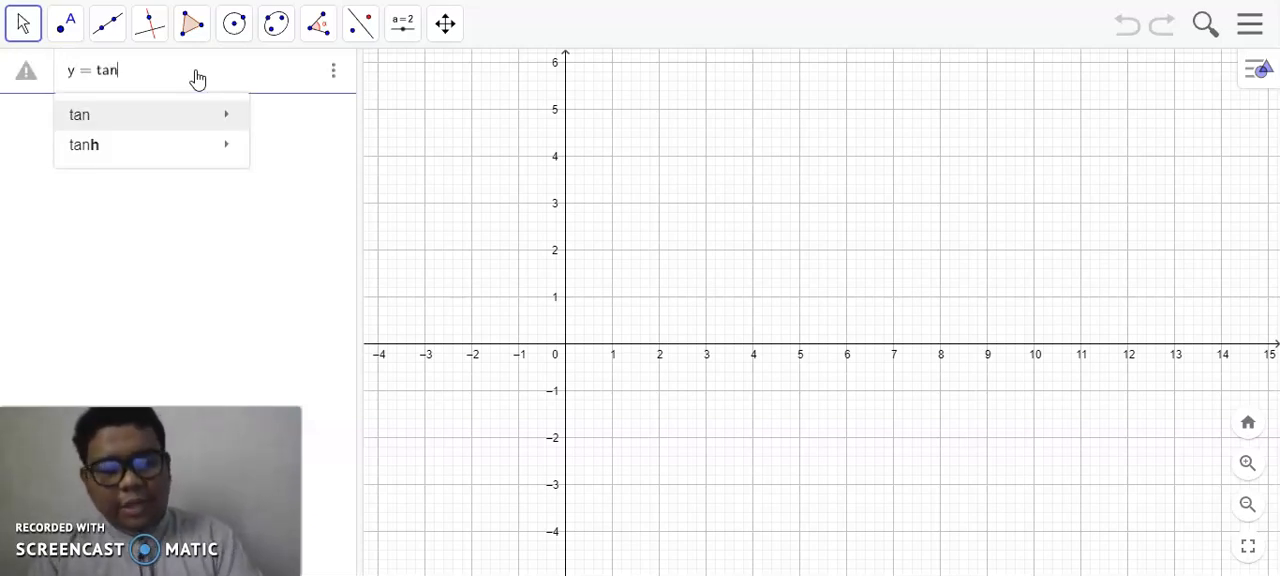
type("(")
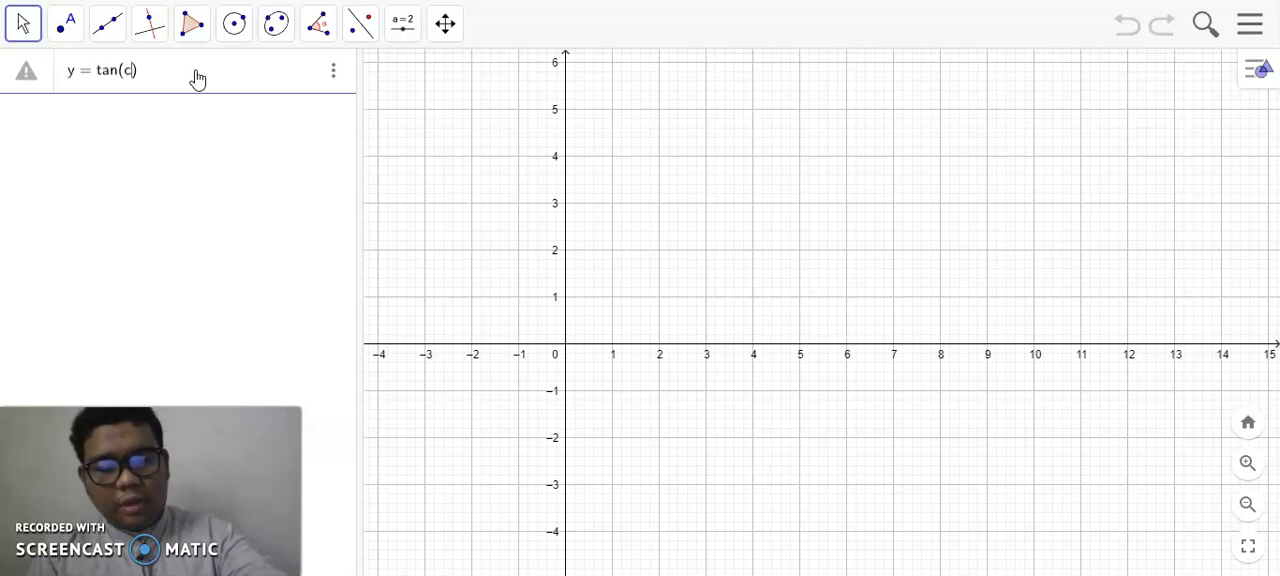
type("x)")
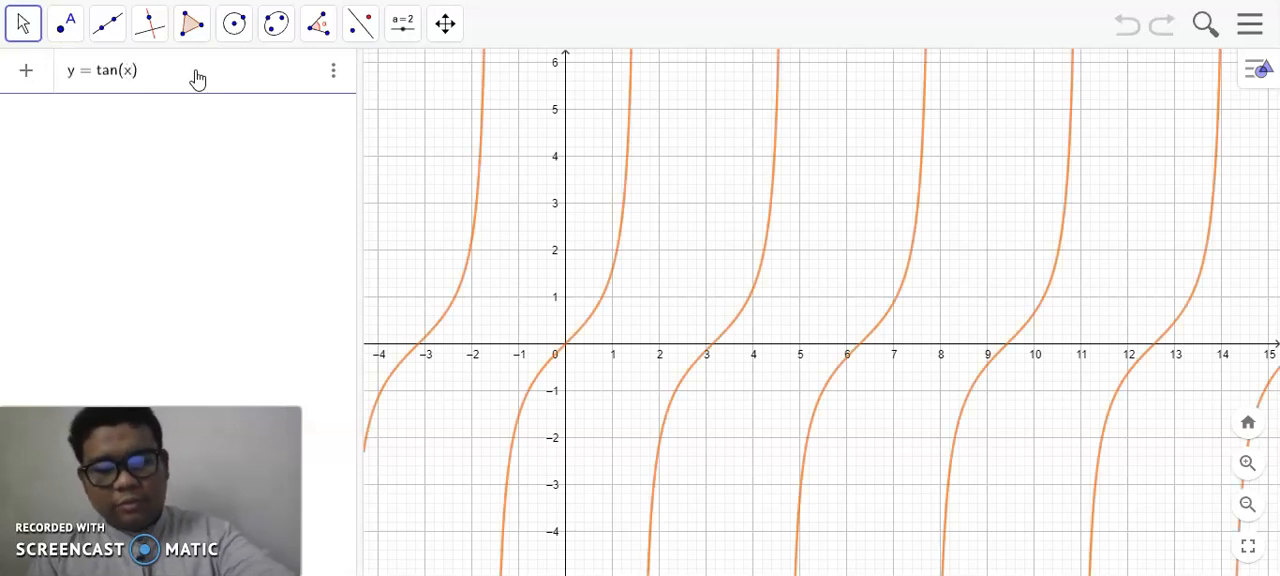
key("Return")
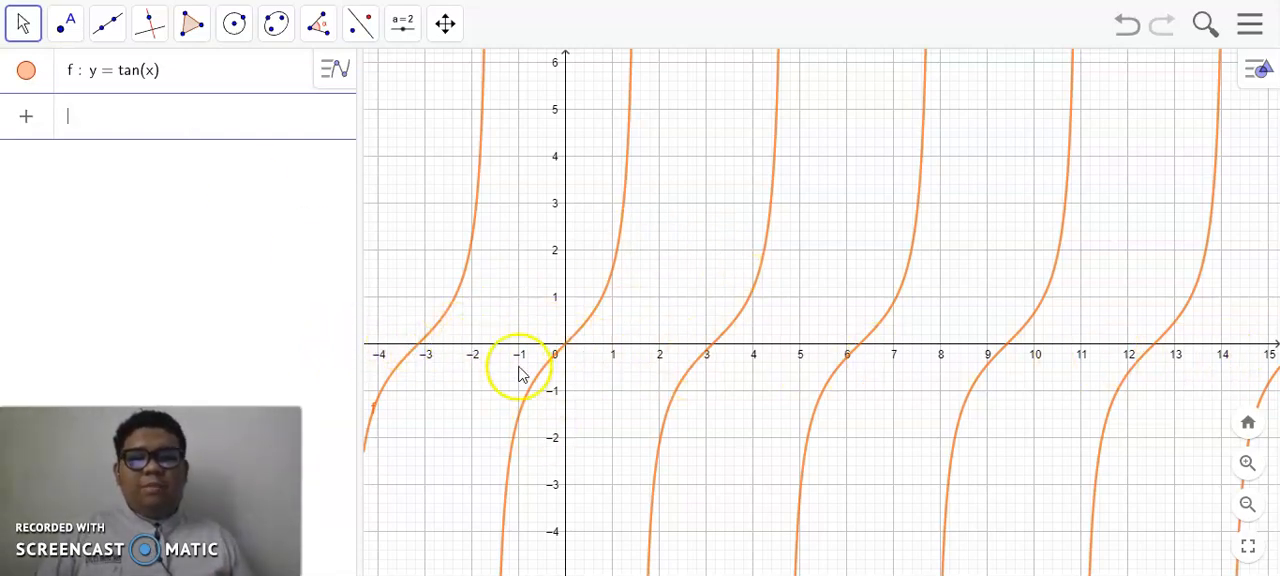
- Set the unit of the x-axis to π in the graphics view settings and close the settings
right_click(815, 355)
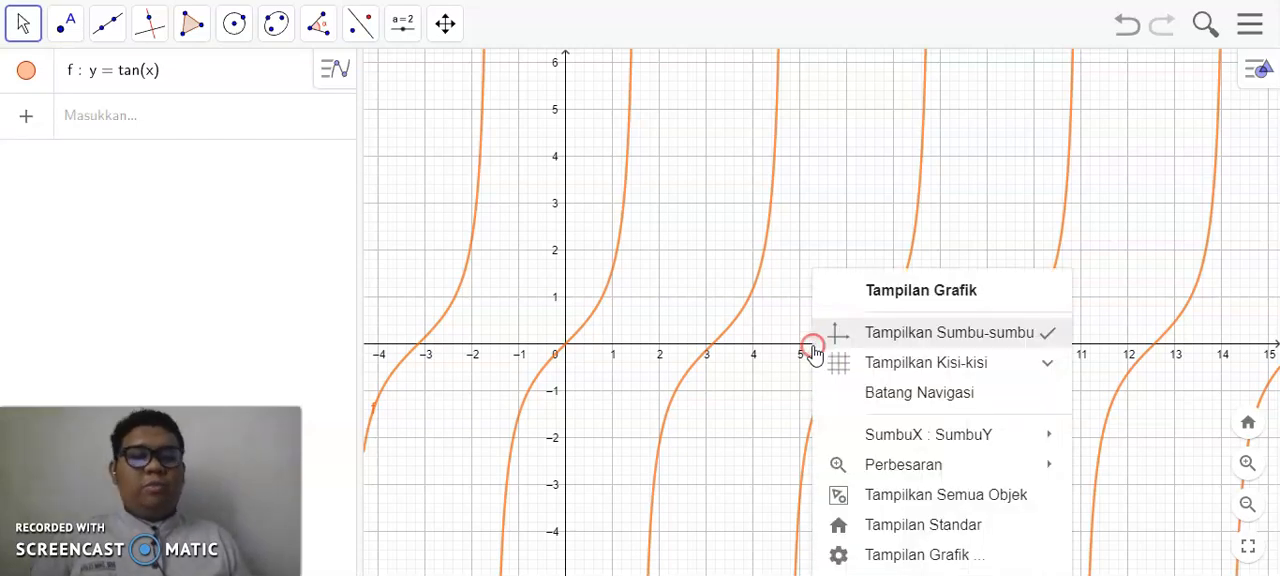
left_click(962, 555)
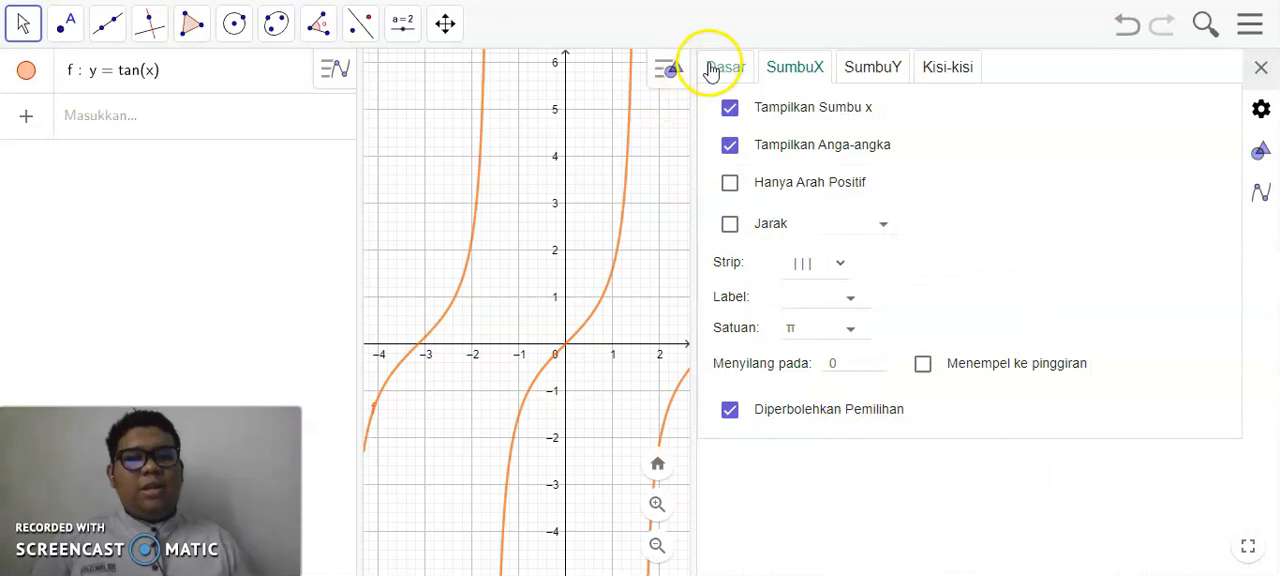
left_click(850, 329)
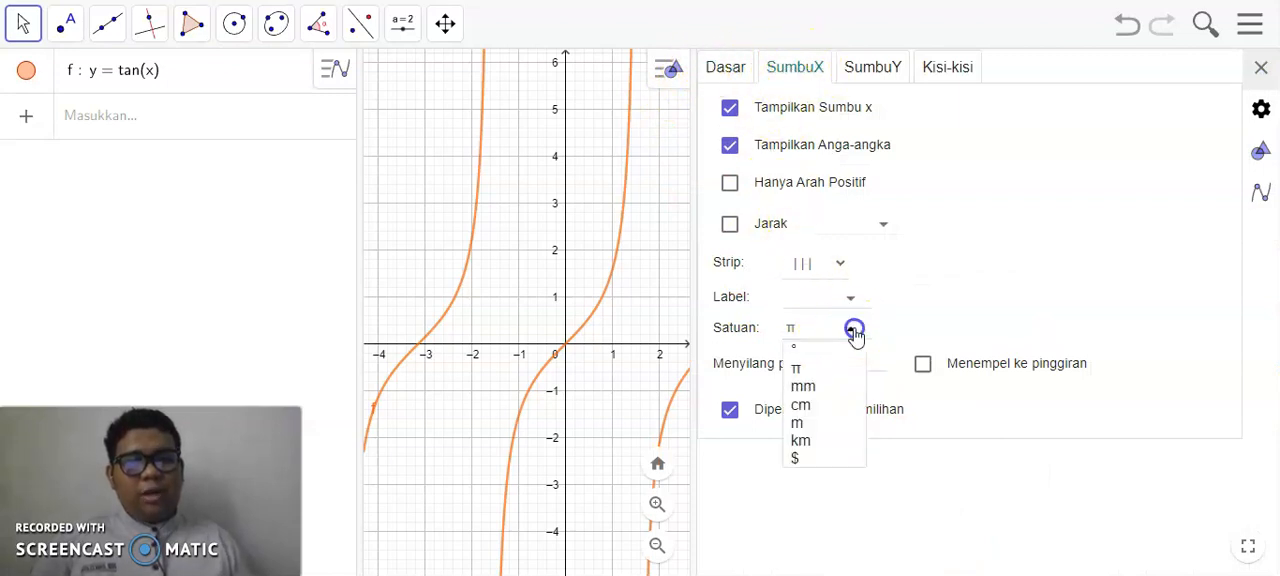
left_click(802, 370)
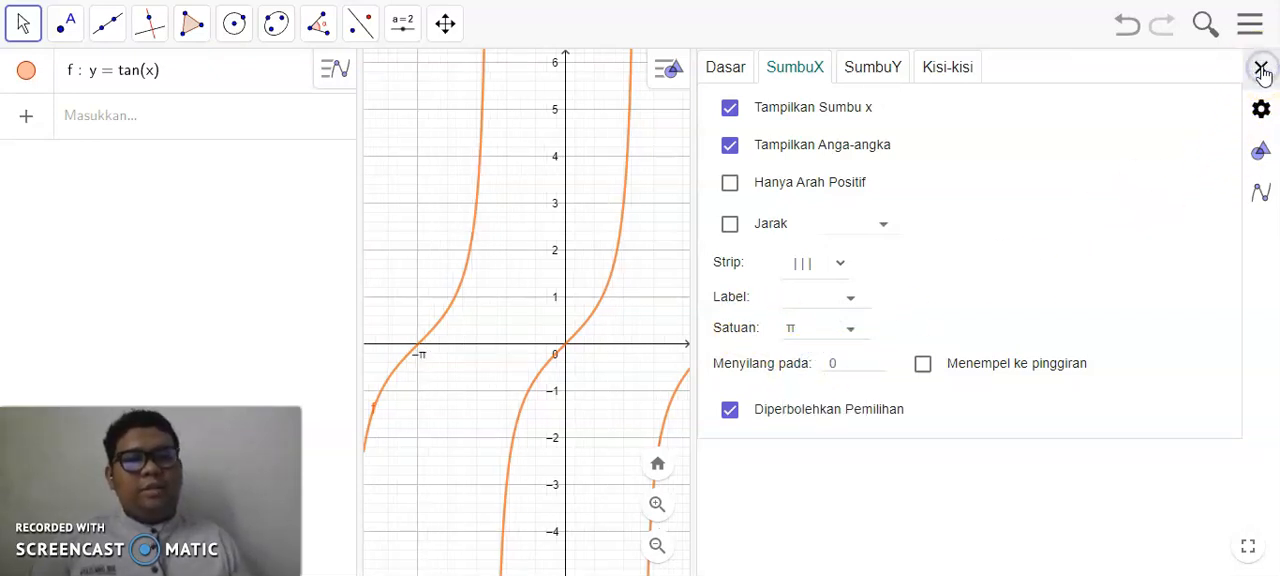
left_click(1262, 70)
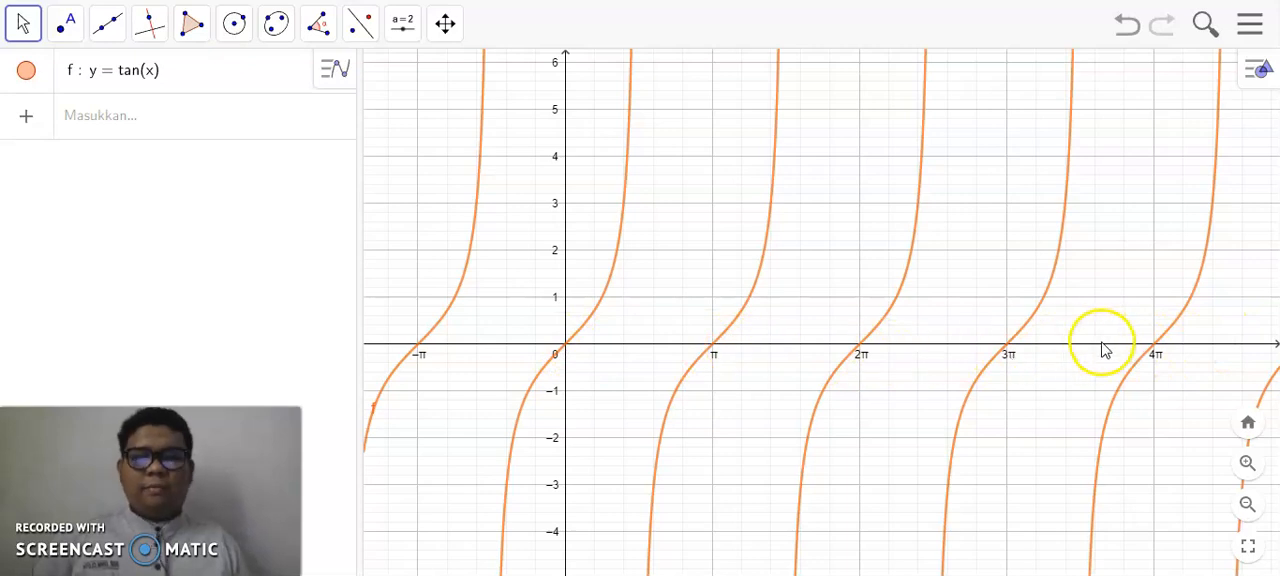
- Add a second function y = 1tan(1x + 0) + 0 to the algebra list
left_click(237, 116)
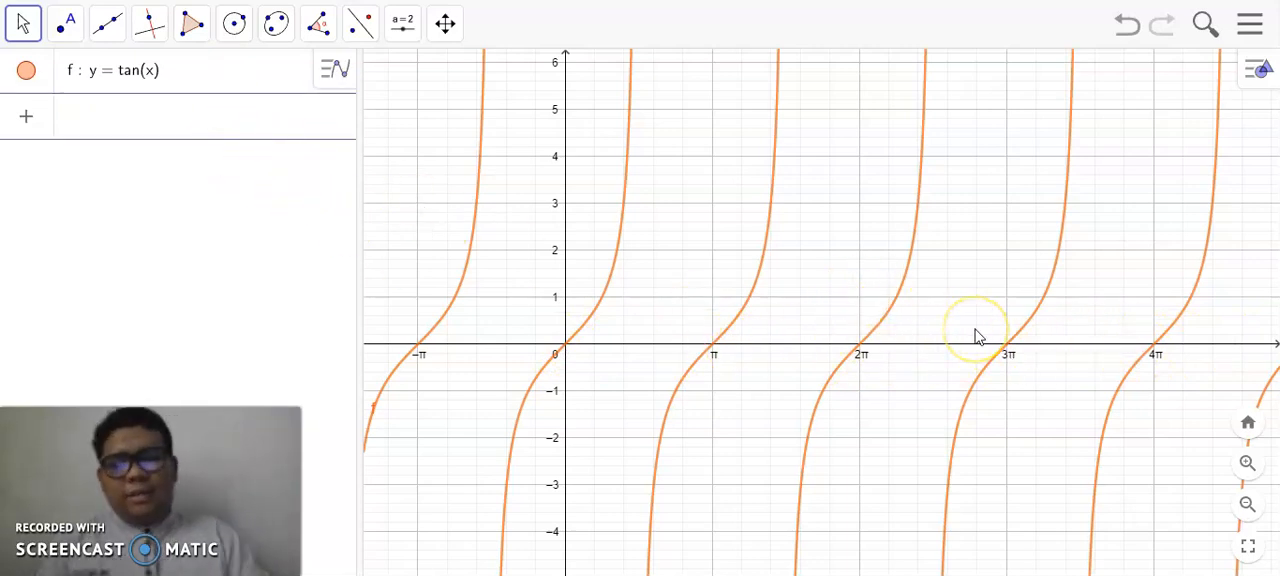
type("y = 1tan(1x+")
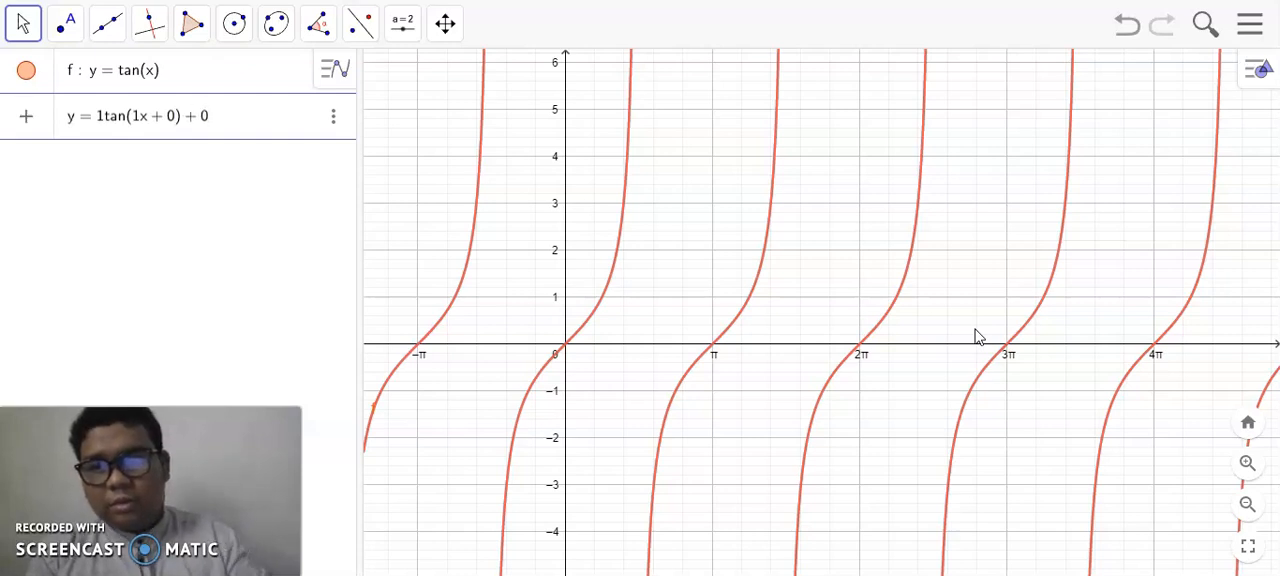
key("Return")
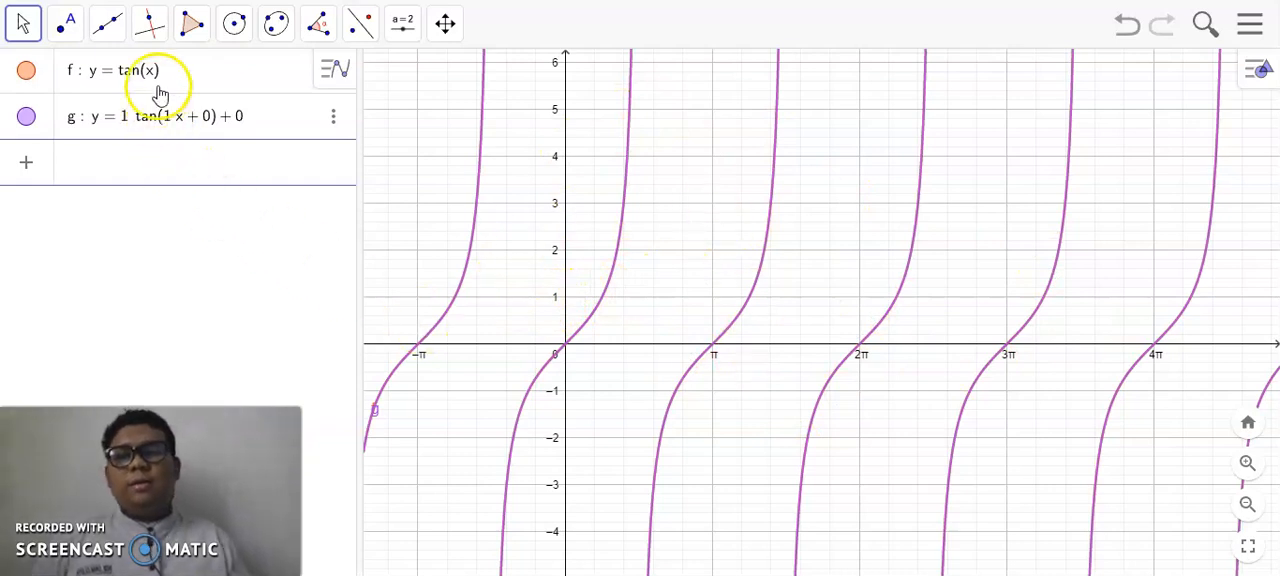
- Delete the original function y = tan(x) from the algebra list
left_click(334, 66)
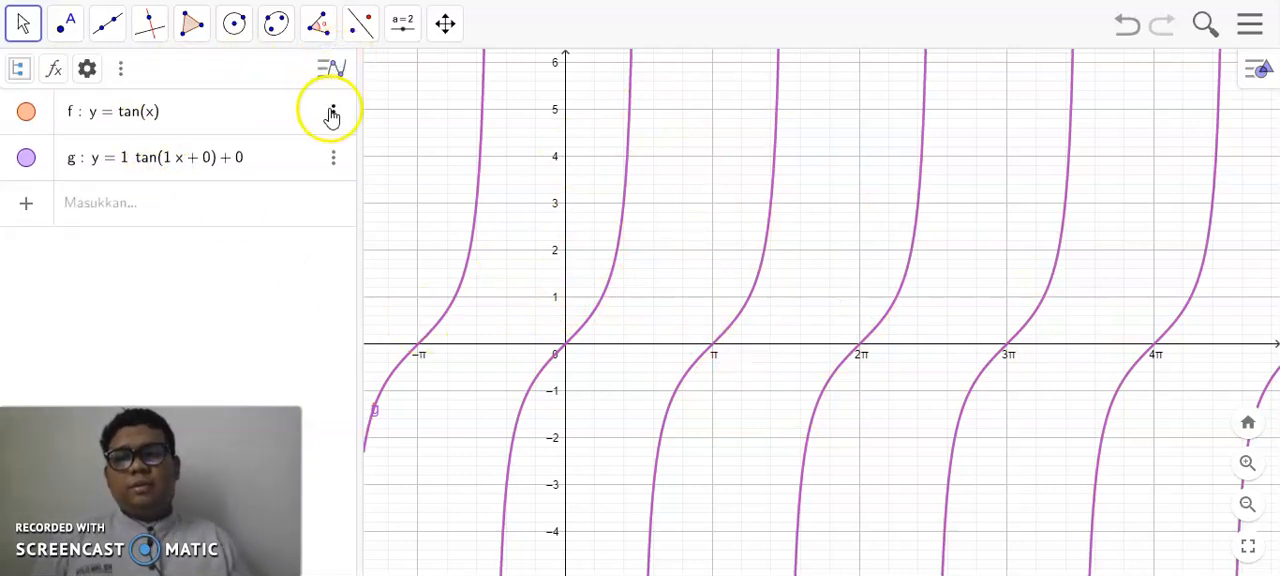
left_click(332, 114)
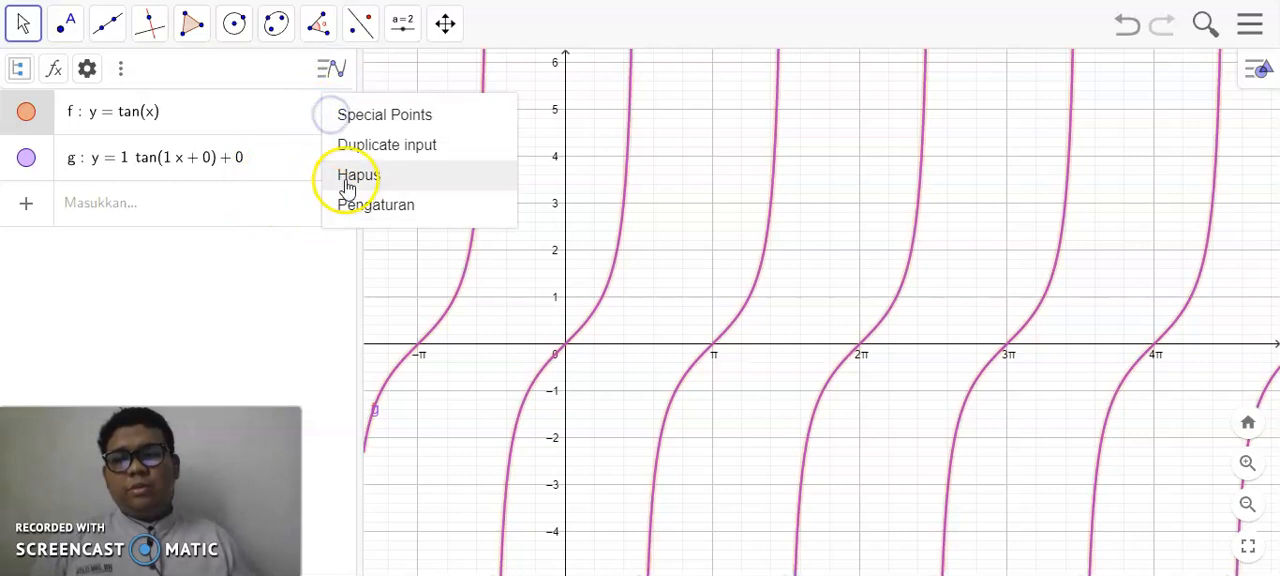
left_click(348, 184)
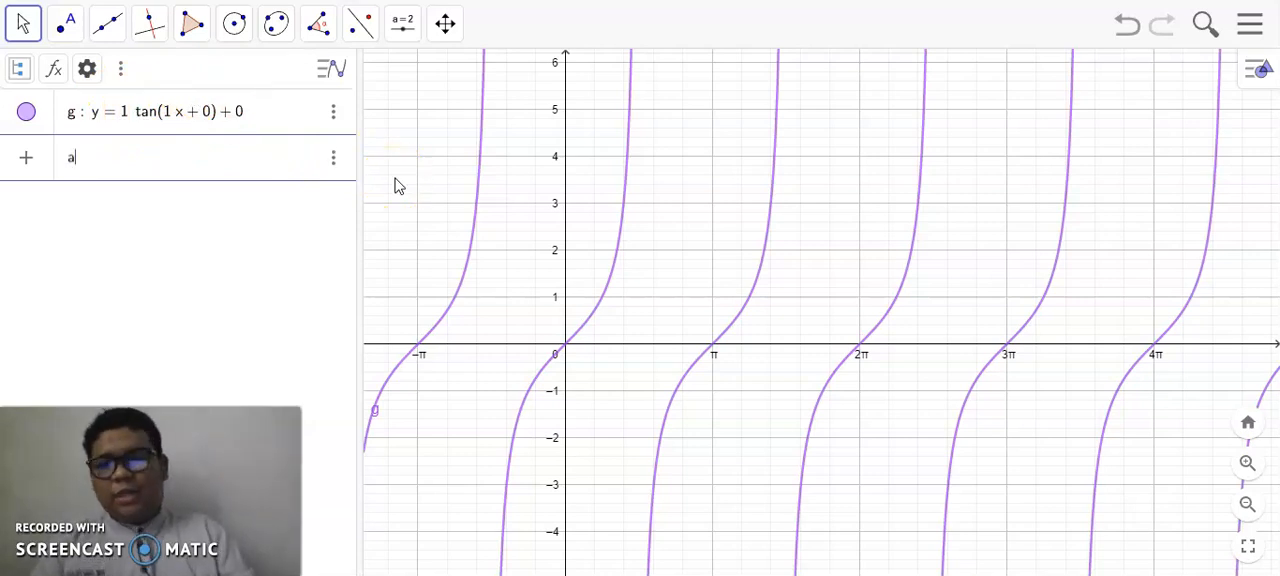
- Create four sliders named a, b, k and c with their default values
key("Return")
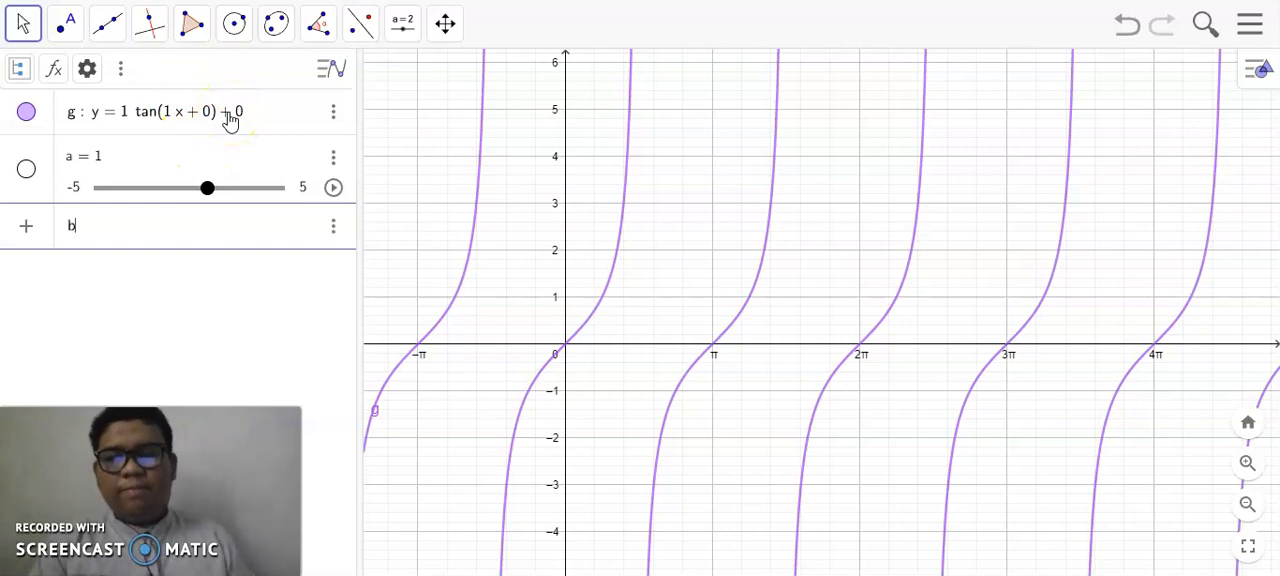
type("b")
key("Return")
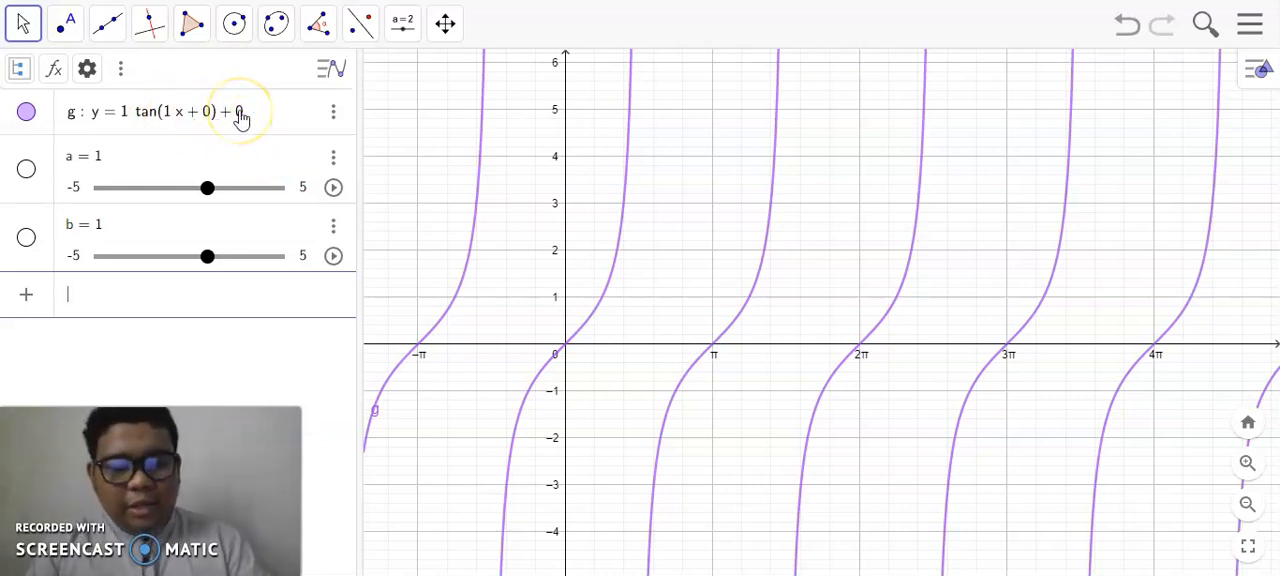
key("Return")
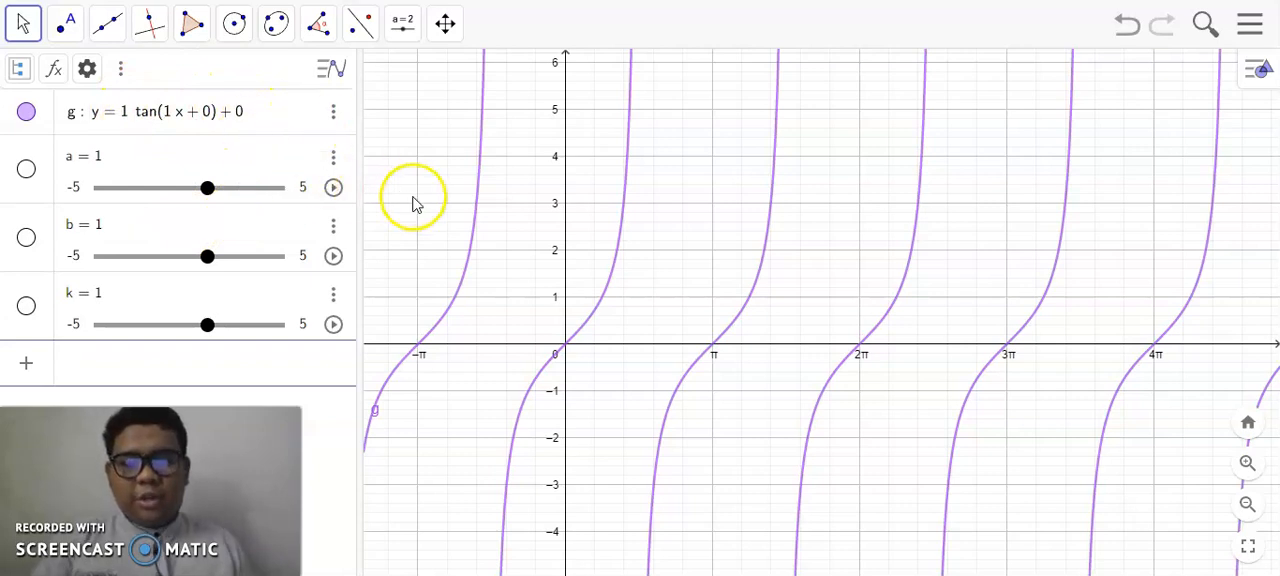
key("Return")
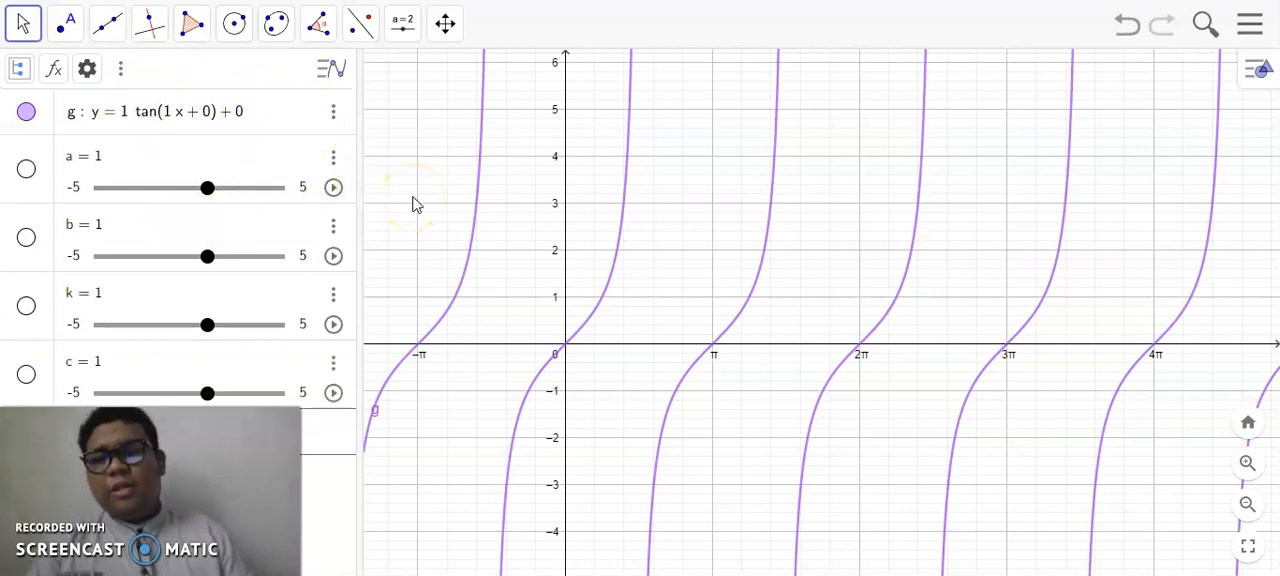
- Set the increment of sliders a, b, k and c to 0,5, keeping each range from -5 to 5
scroll(331, 71, "down", 1)
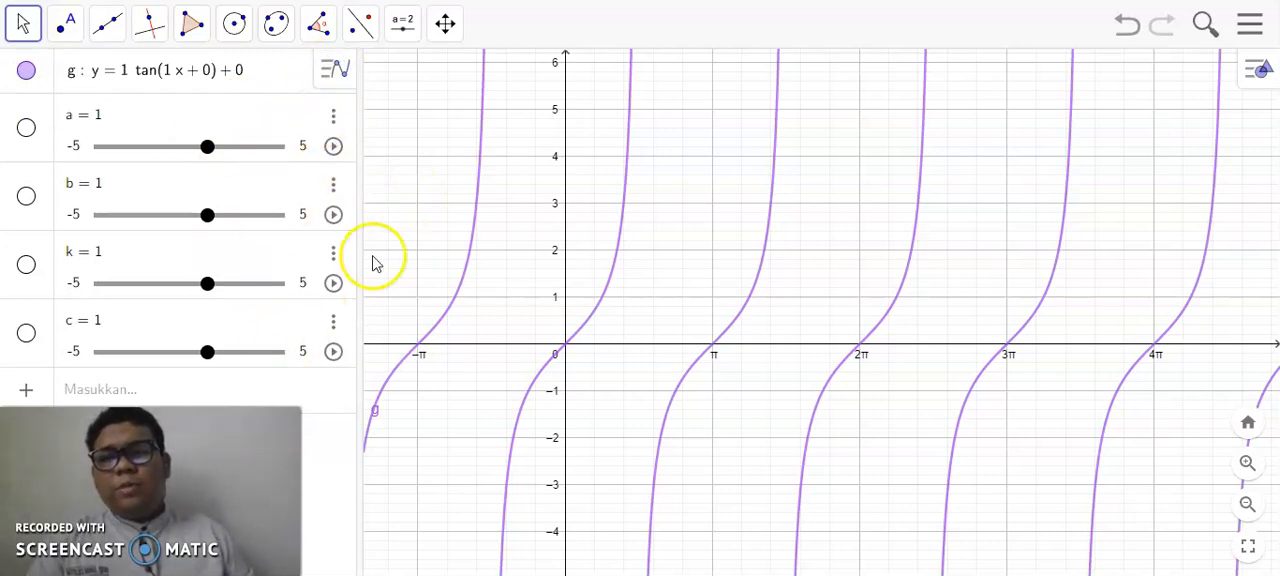
left_click(304, 147)
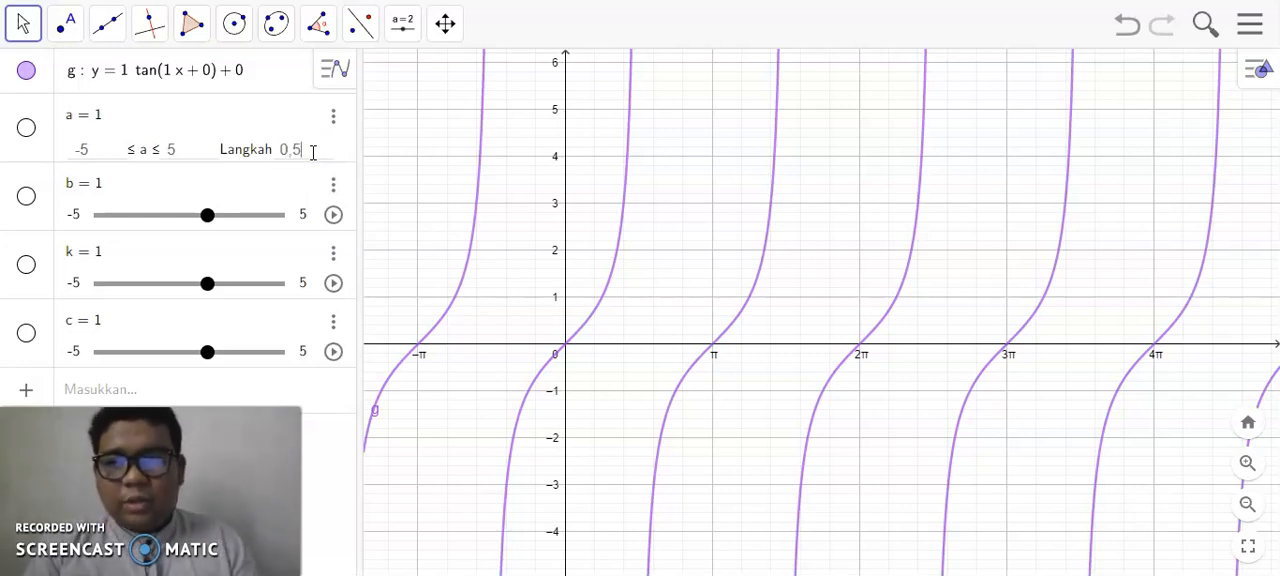
key("Return")
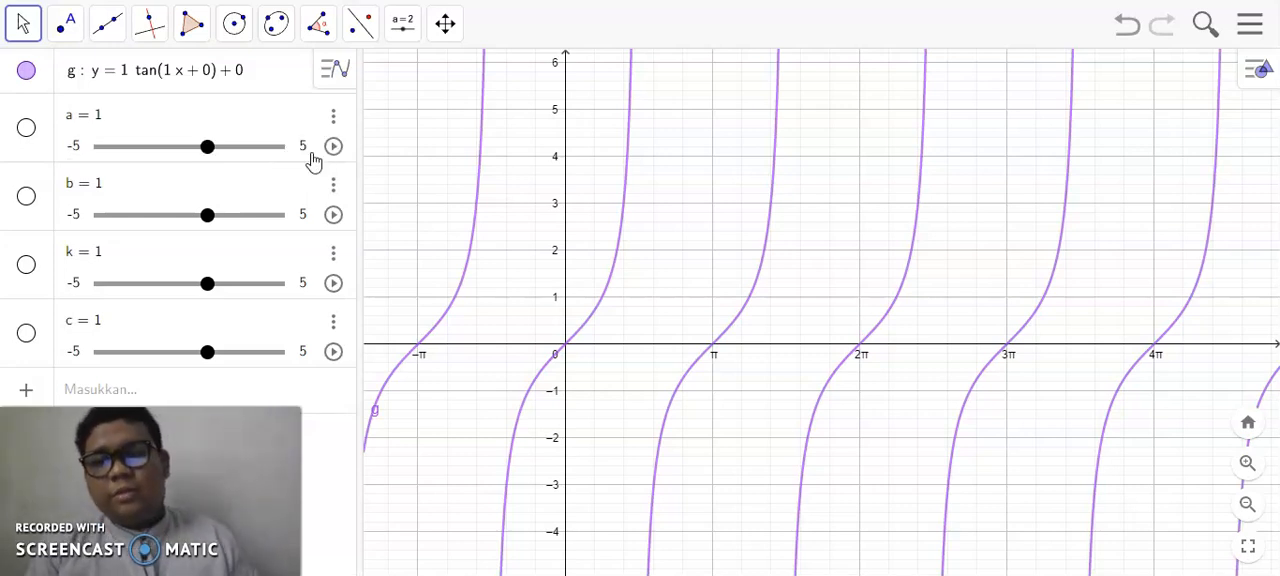
left_click(302, 214)
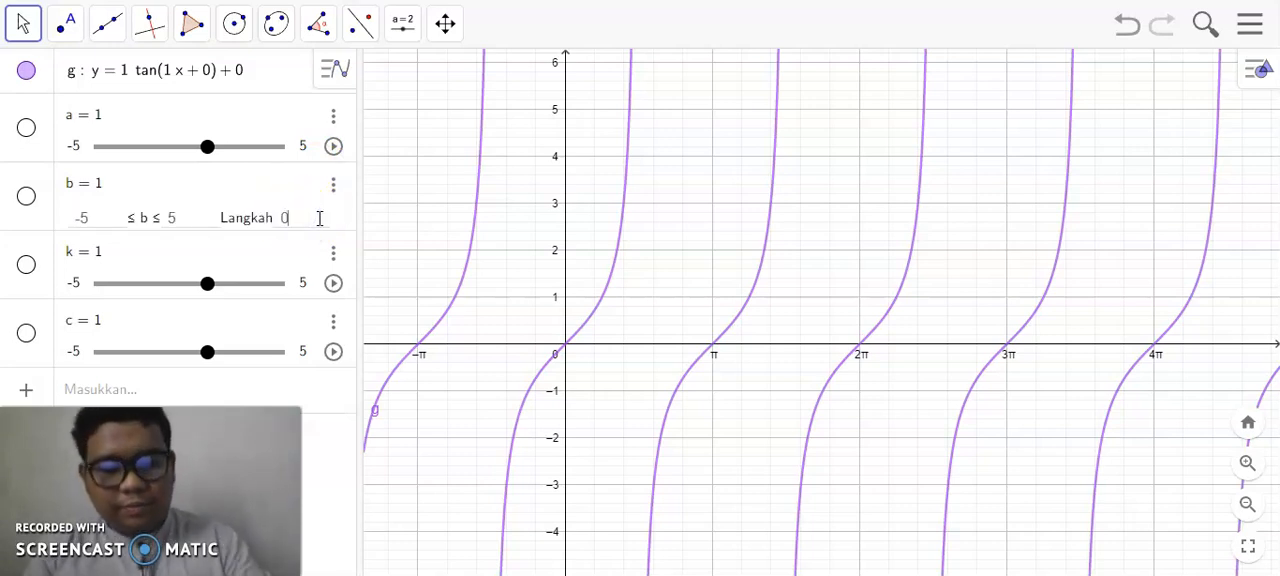
key("Return")
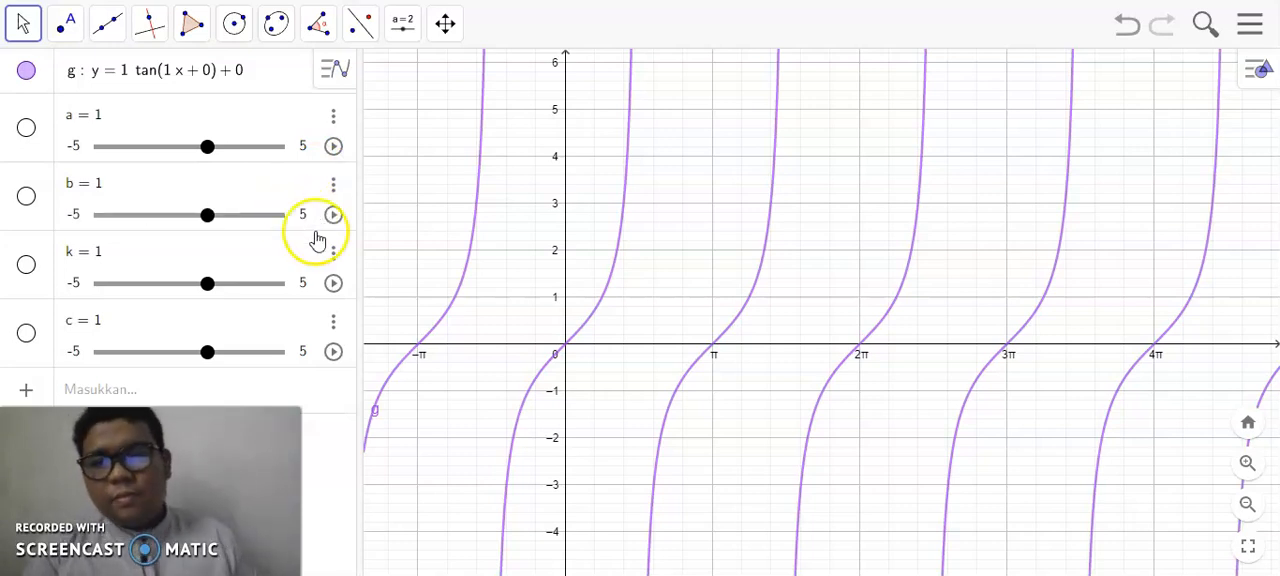
left_click(303, 283)
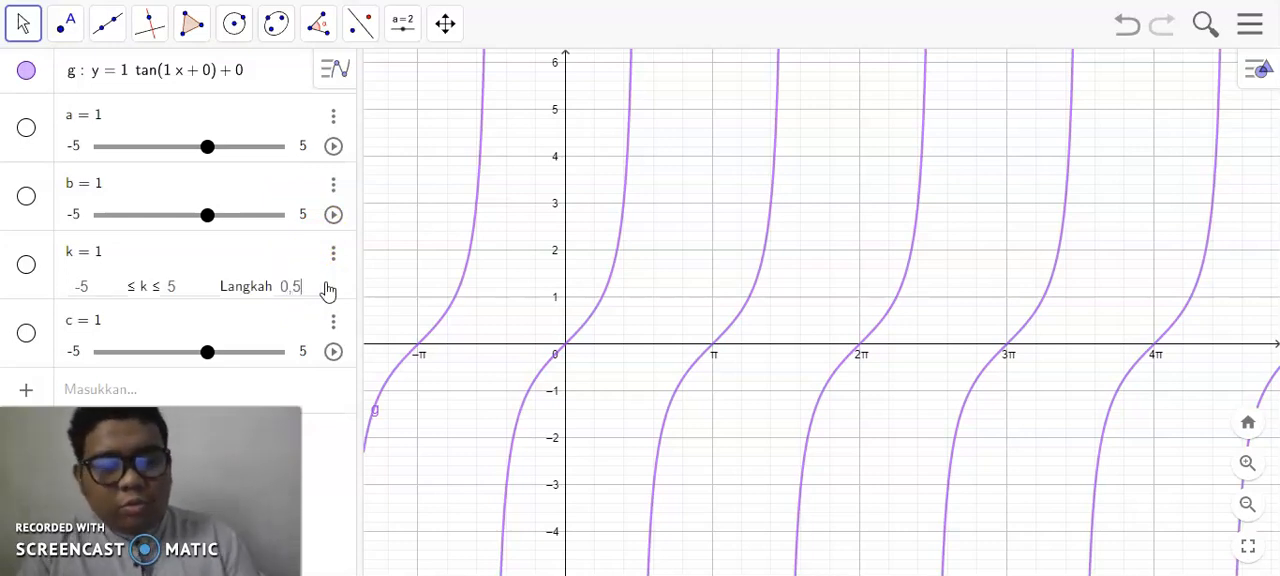
key("Return")
left_click(304, 350)
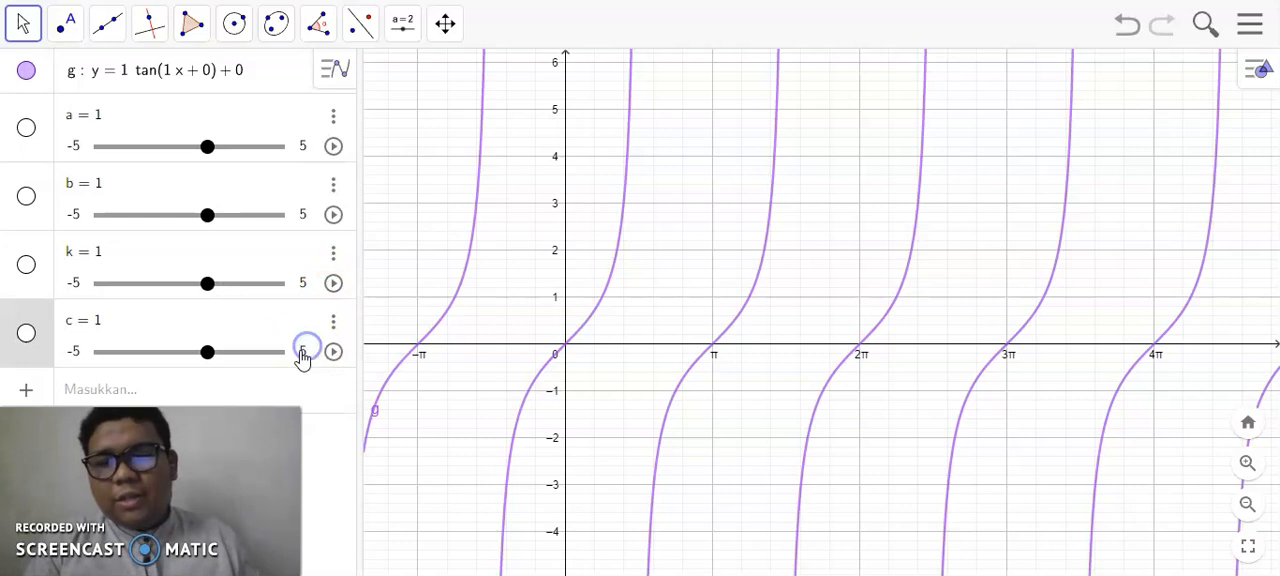
left_click(306, 350)
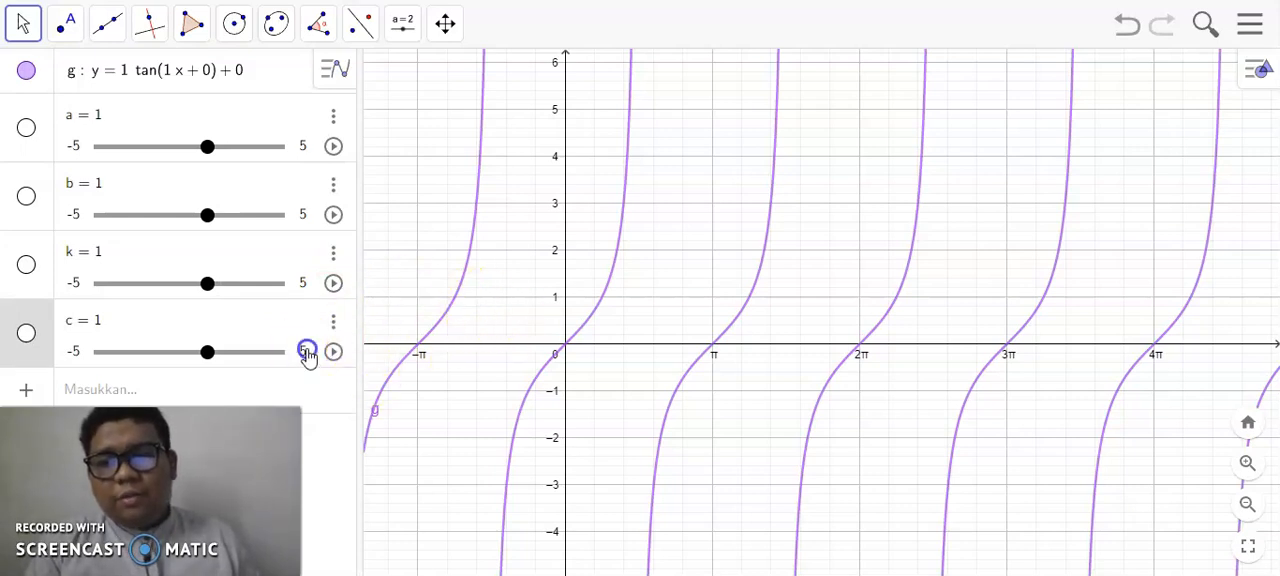
left_click(306, 351)
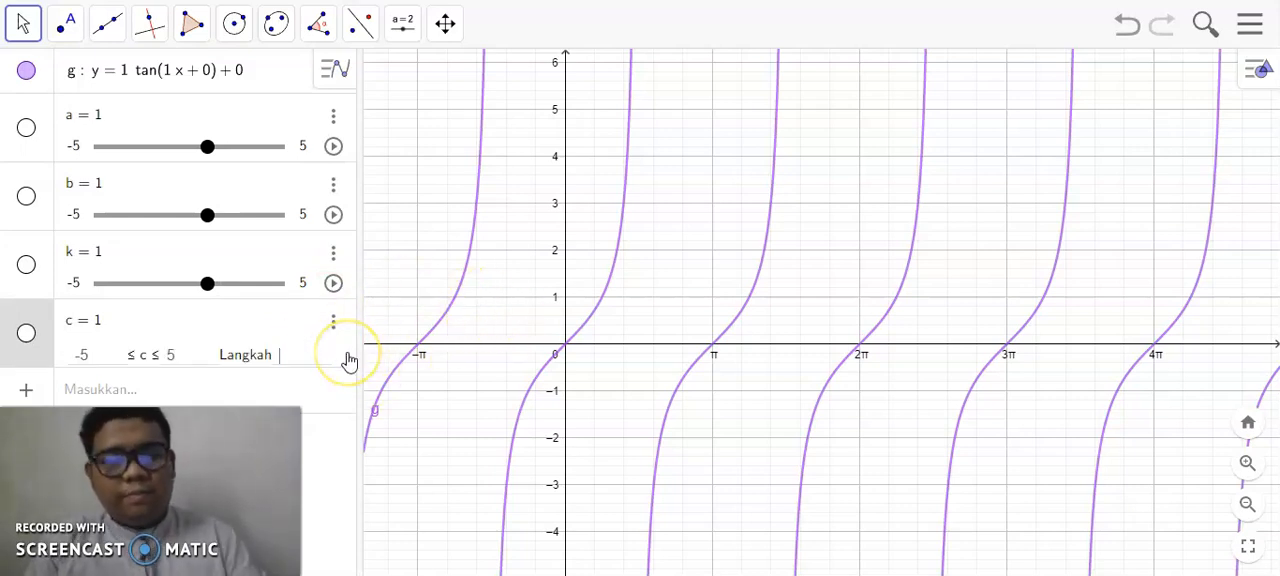
key("Return")
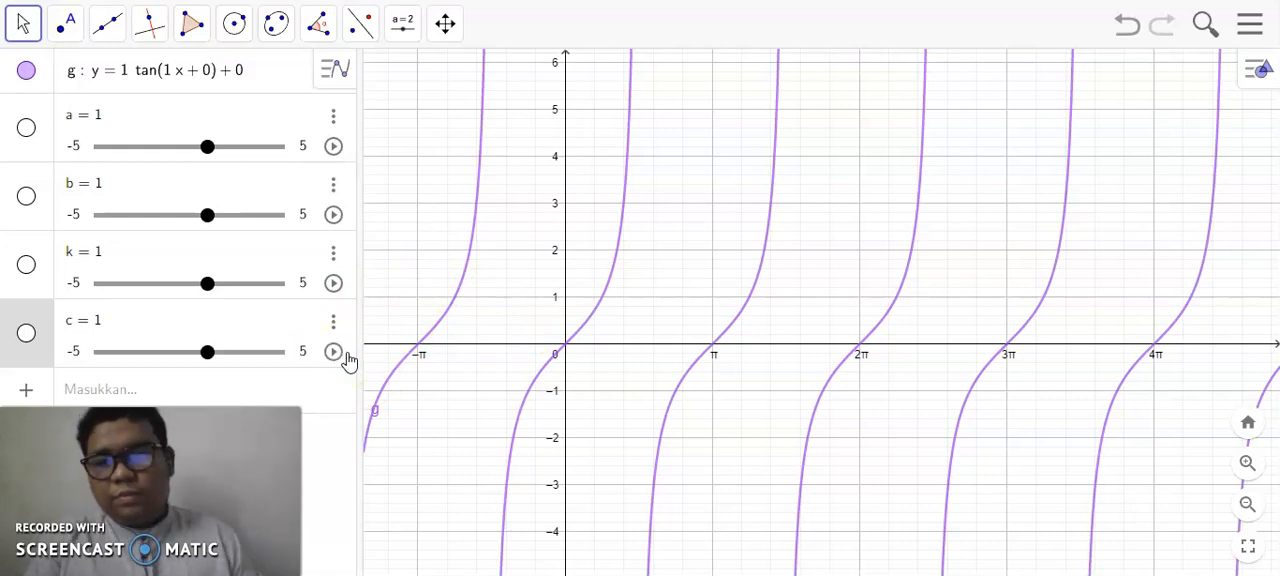
- Replace the constants in the tangent function with the slider parameters so it reads y = a tan(b x + k) + c
left_click(128, 76)
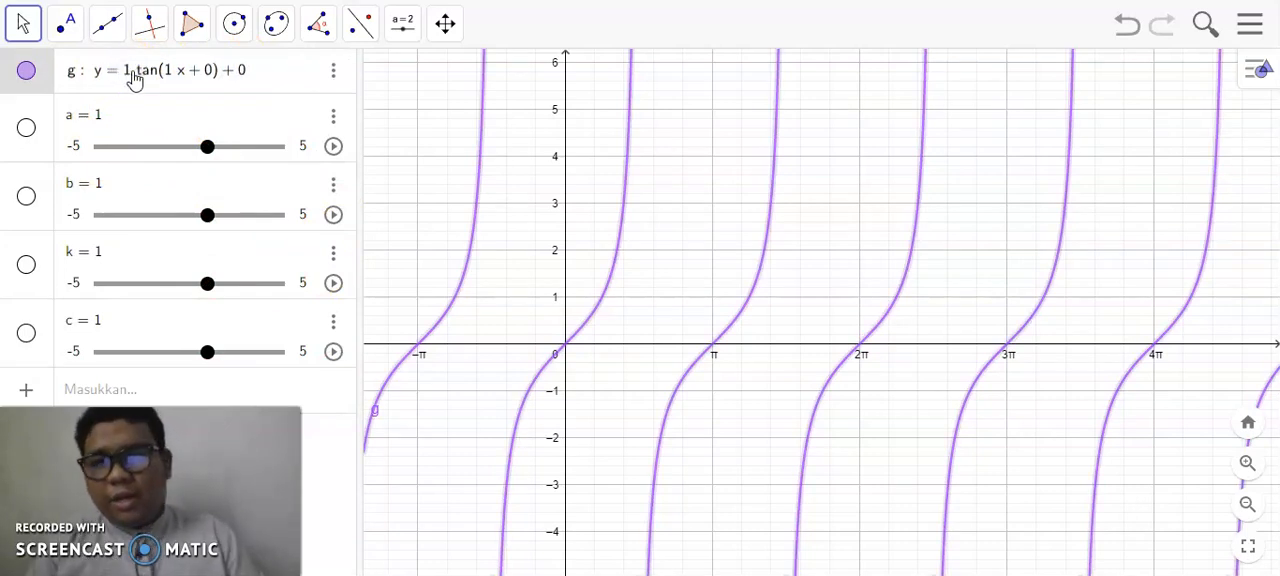
key("BackSpace")
type("a")
left_click(129, 80)
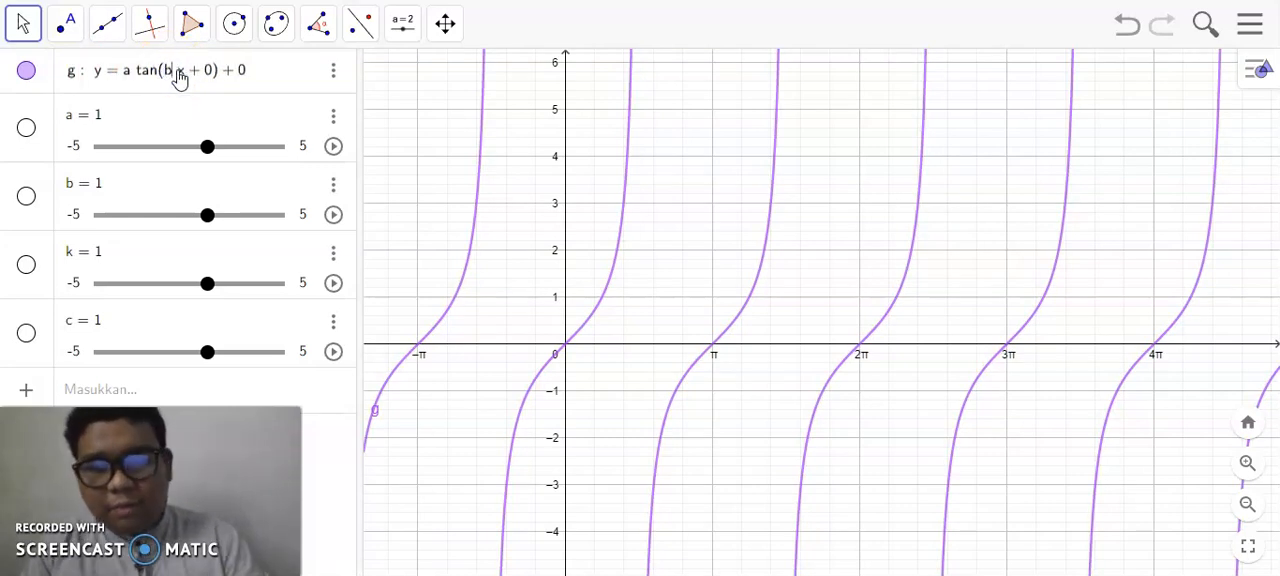
left_click(204, 72)
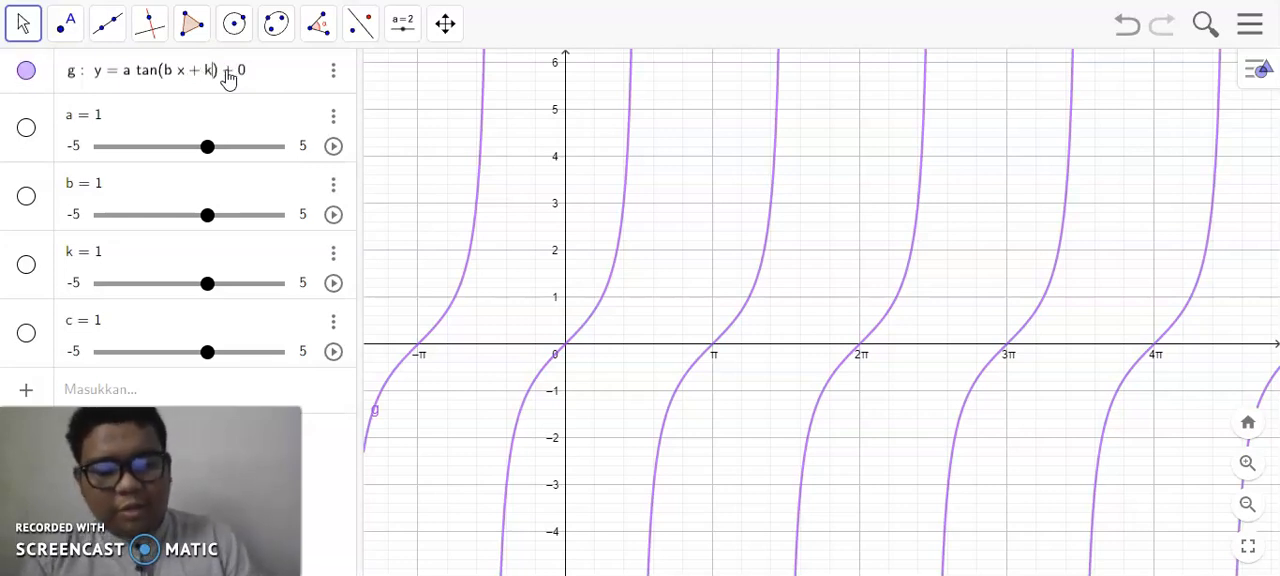
left_click(249, 76)
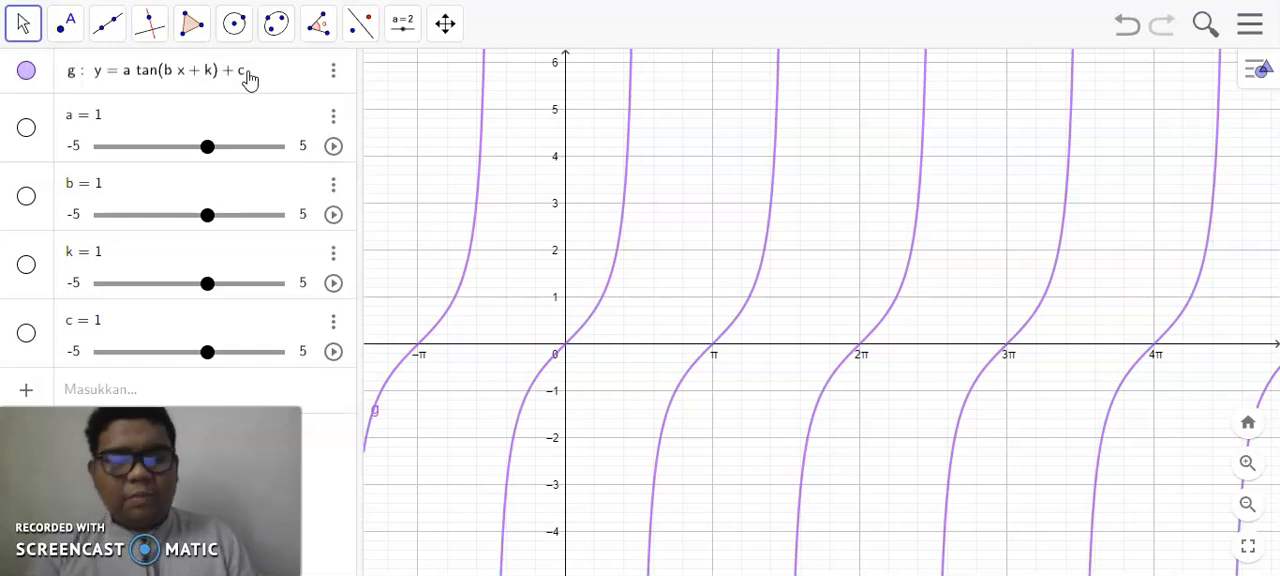
type("c")
key("Return")
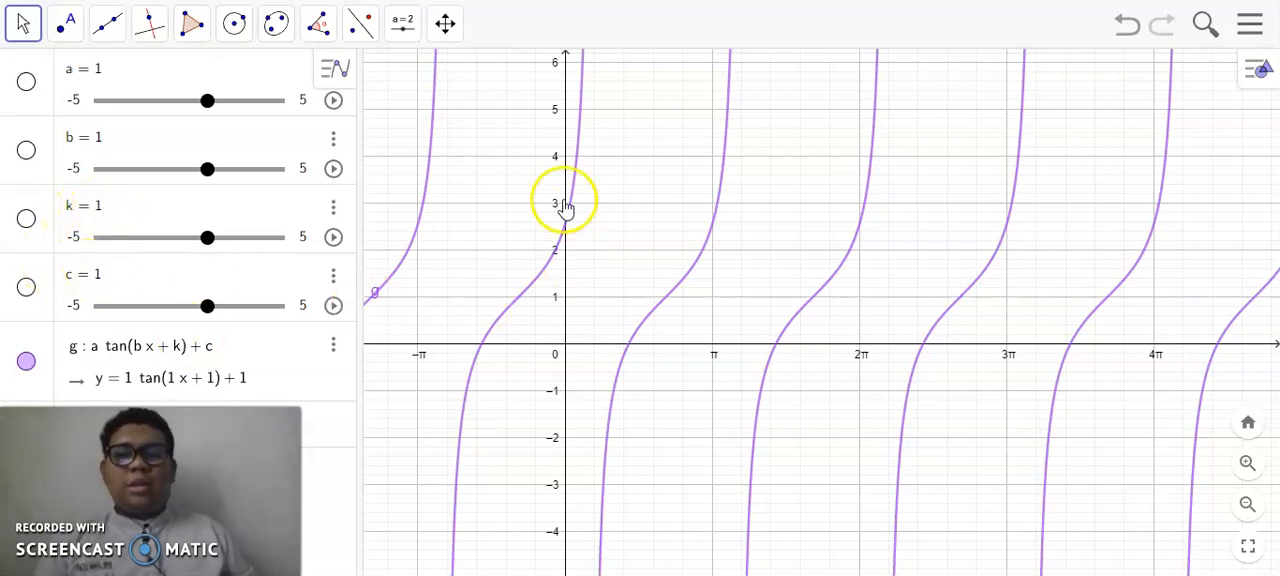
- Set sliders k and c to 0 so the function reads y = 1 tan(1x)
left_click_drag(207, 237, 180, 238)
left_click_drag(206, 305, 181, 305)
left_click_drag(180, 237, 189, 240)
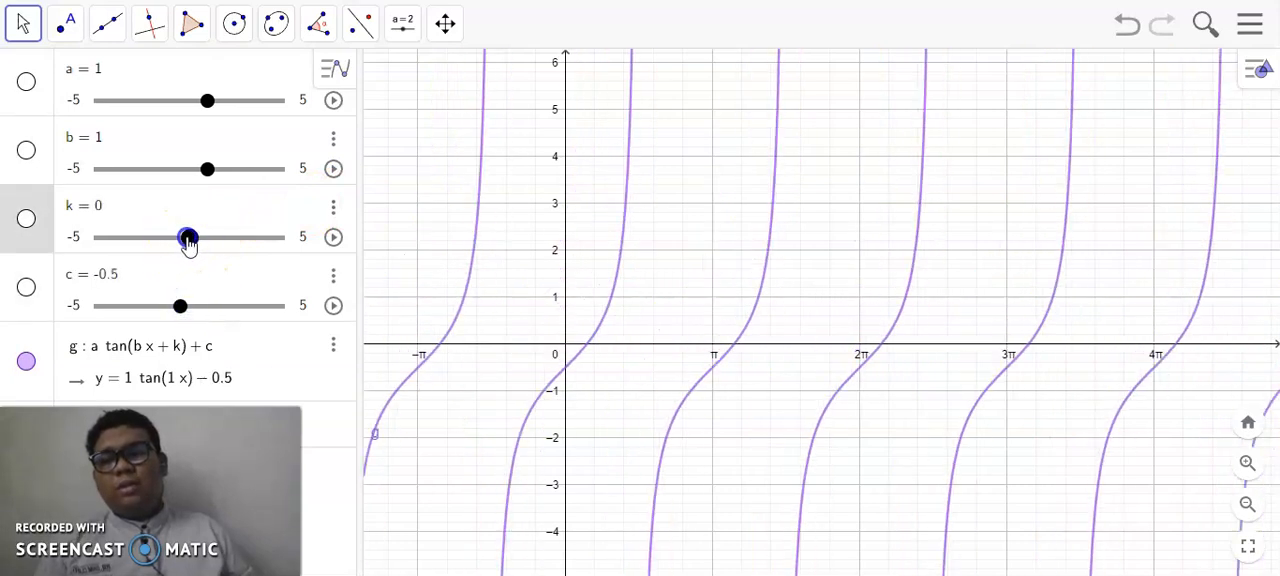
left_click(181, 305)
left_click_drag(181, 305, 189, 305)
left_click(204, 239)
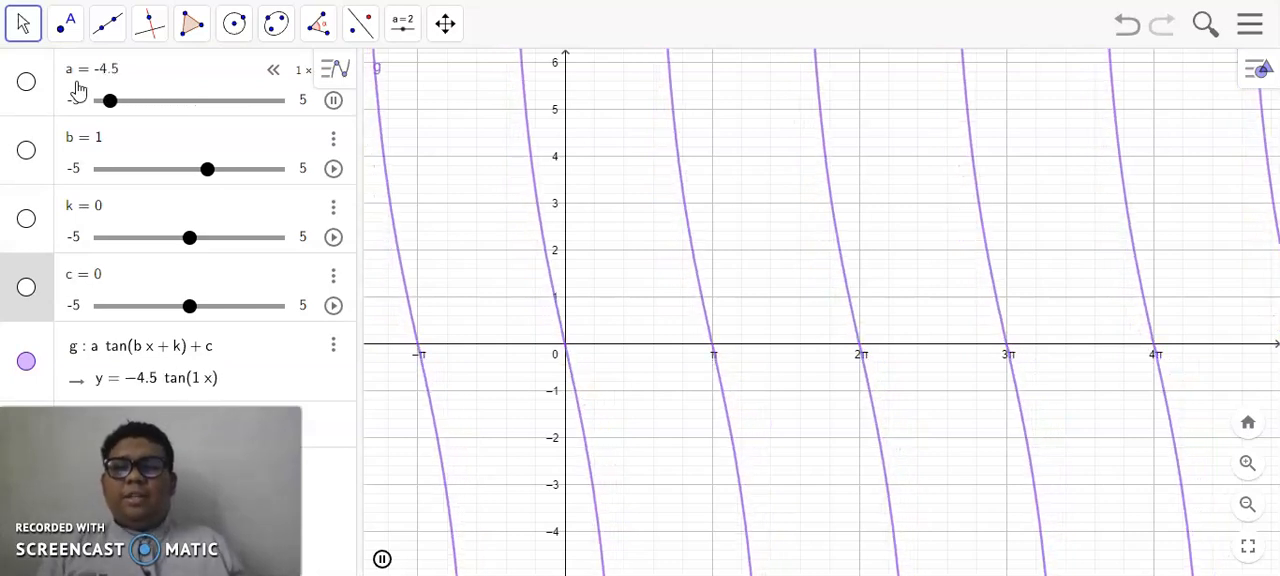
- Animate slider a to examine its effect on the tangent graph, and stop the animation at a = 1
left_click(137, 92)
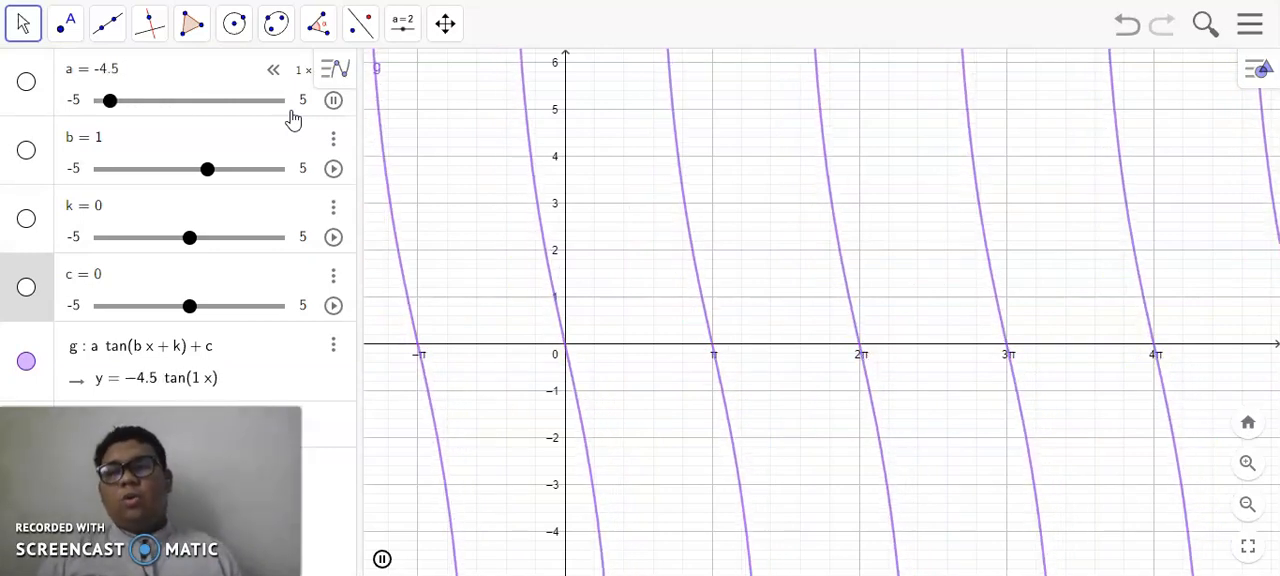
left_click(333, 104)
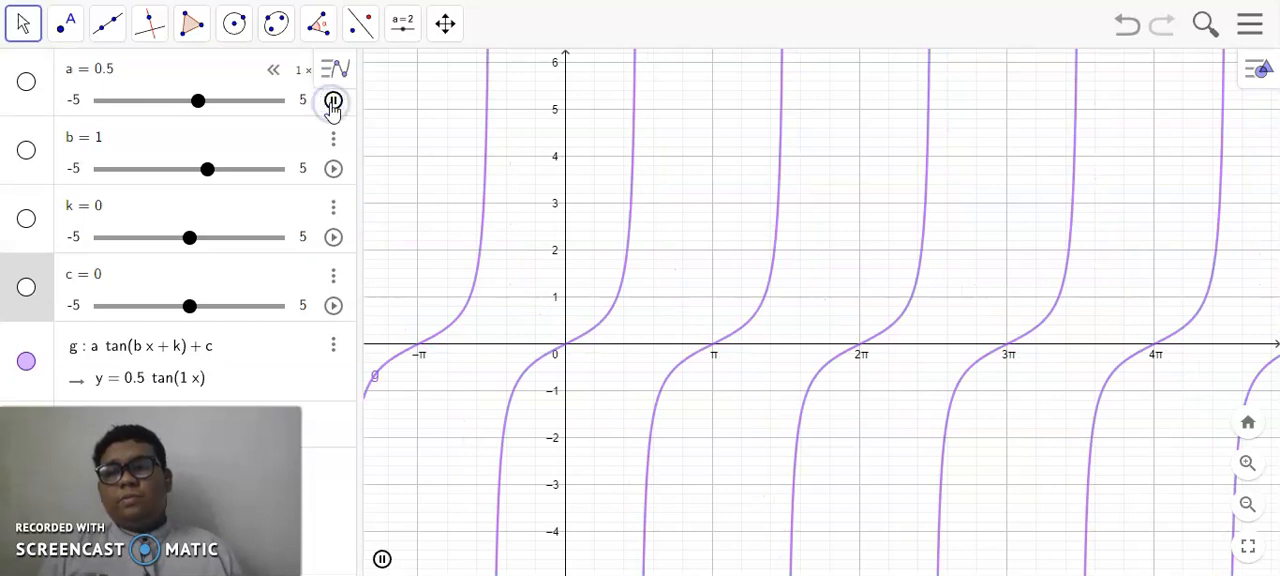
left_click(333, 101)
- Animate slider b to examine how it changes the graph's period, and stop the animation at b = 1
left_click(290, 168)
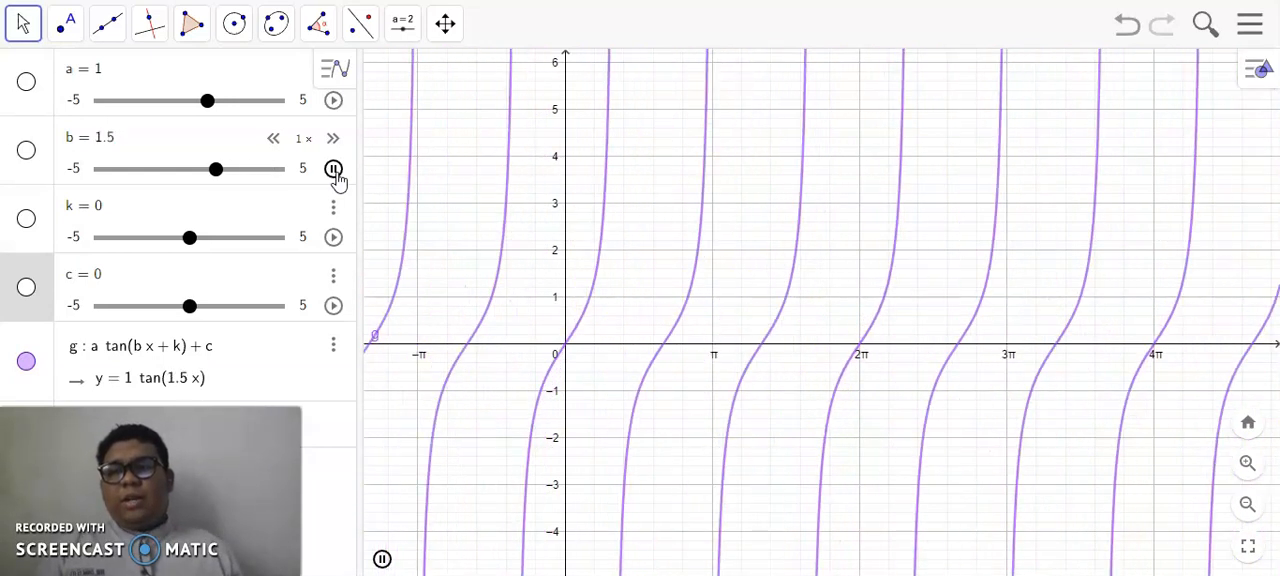
left_click(334, 169)
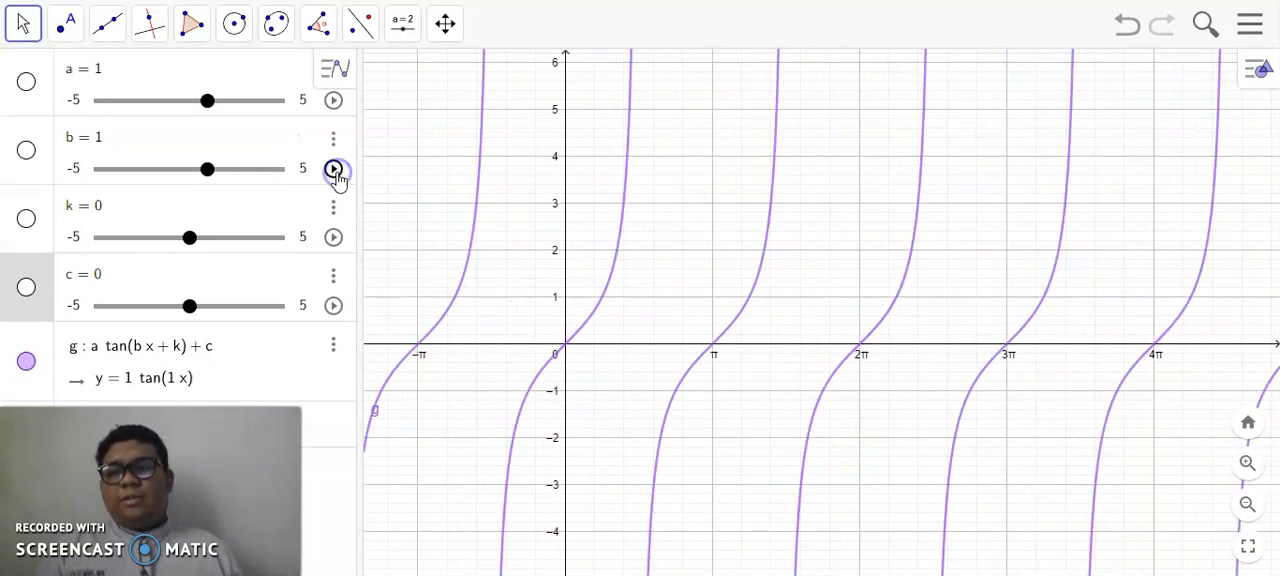
right_click(152, 352)
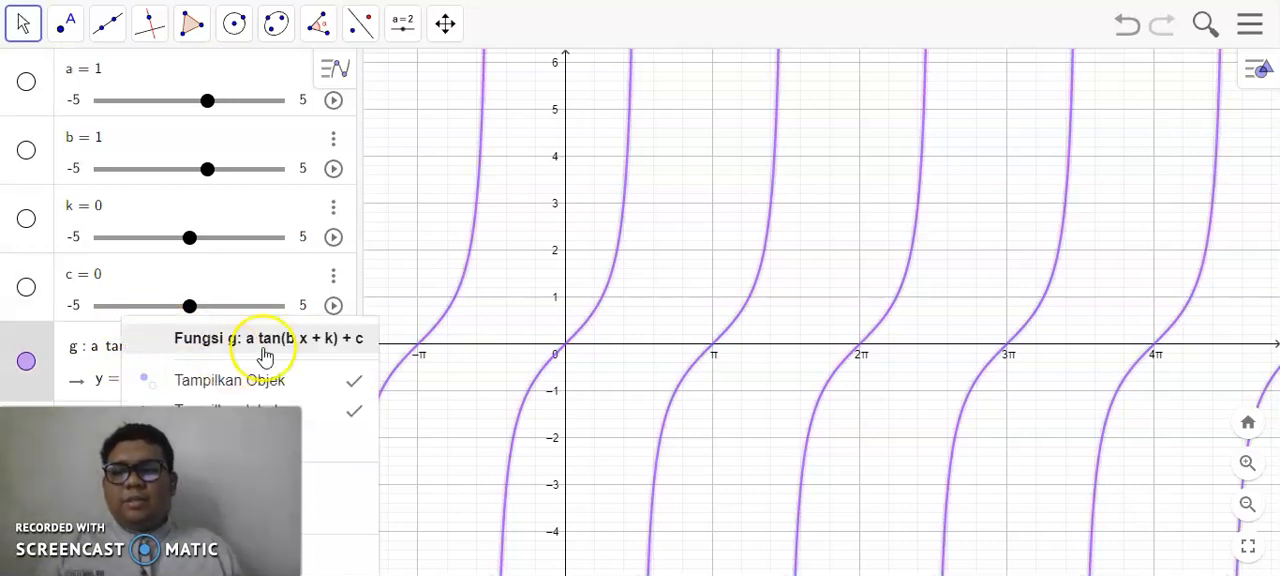
left_click(243, 268)
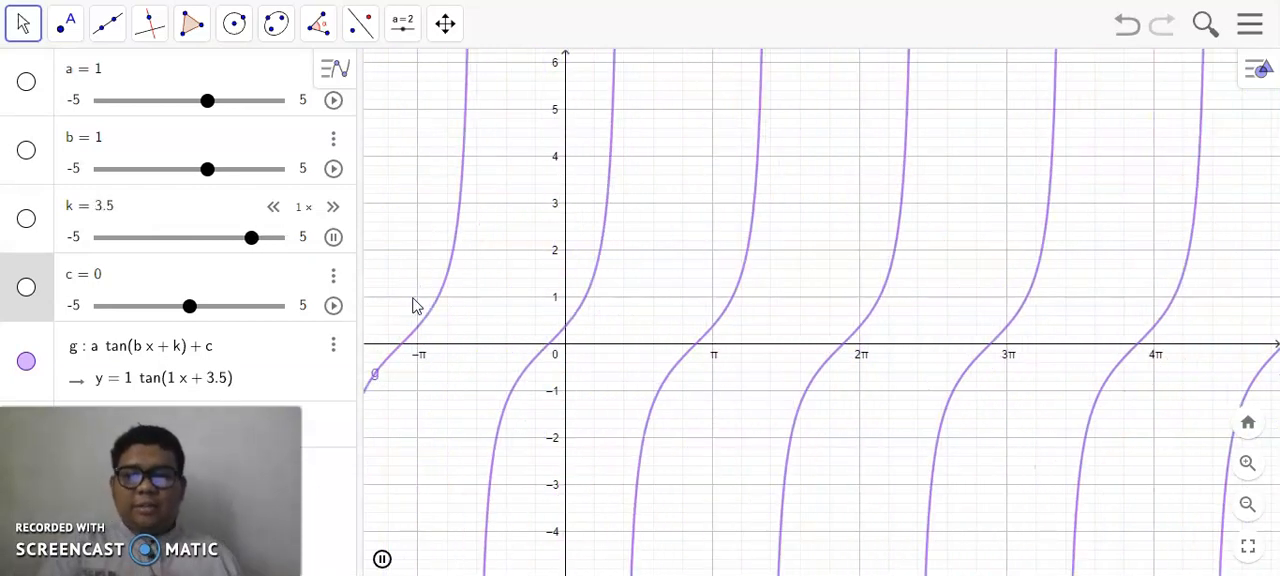
- Animate sliders k and c in turn to examine the graph's horizontal and vertical shifts, stopping each at 0
left_click(333, 236)
left_click(333, 236)
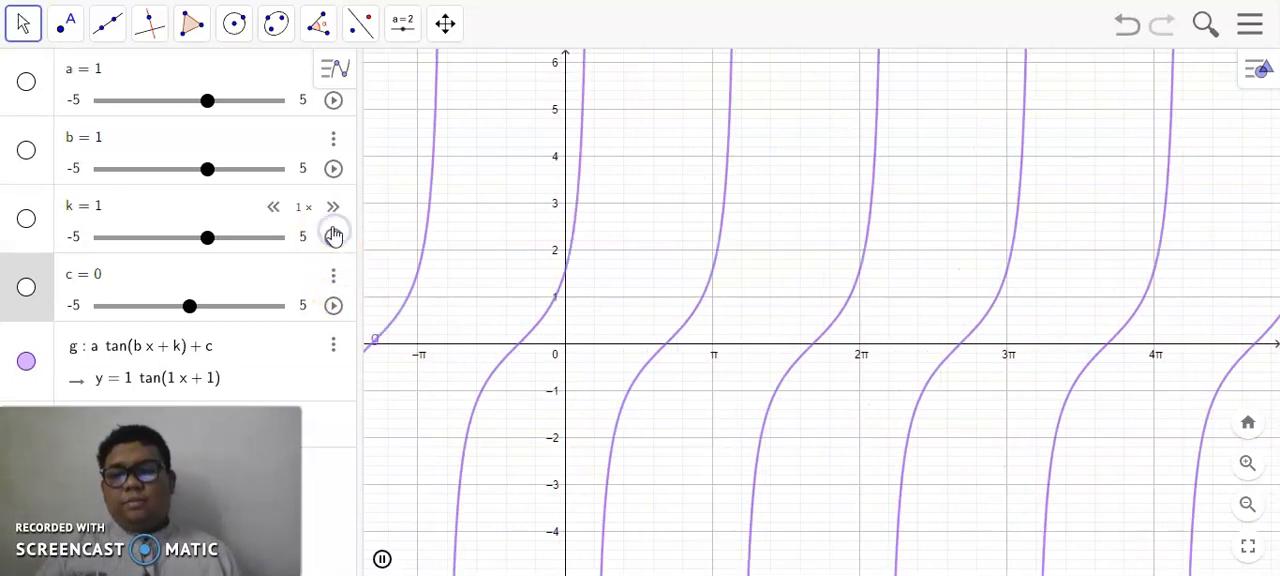
left_click(333, 236)
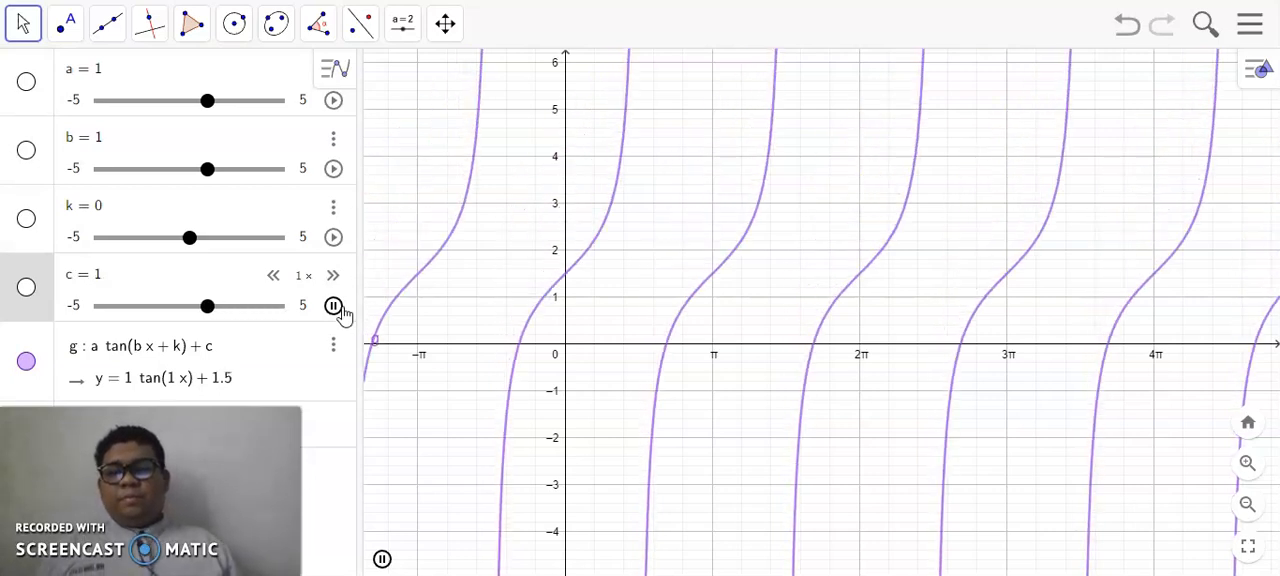
left_click(336, 306)
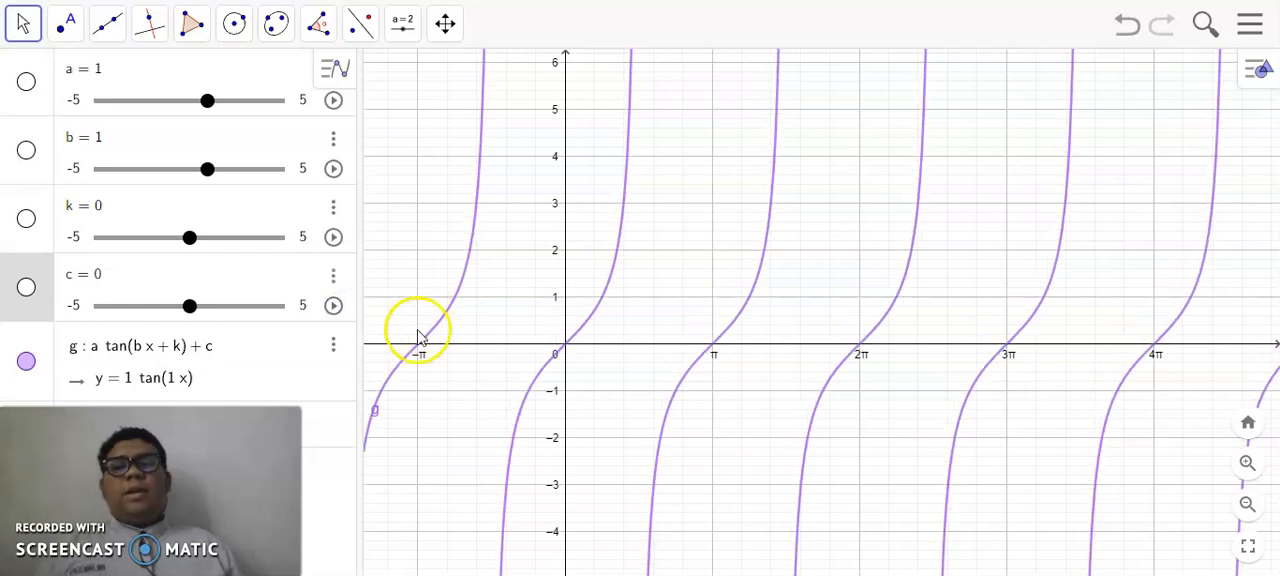